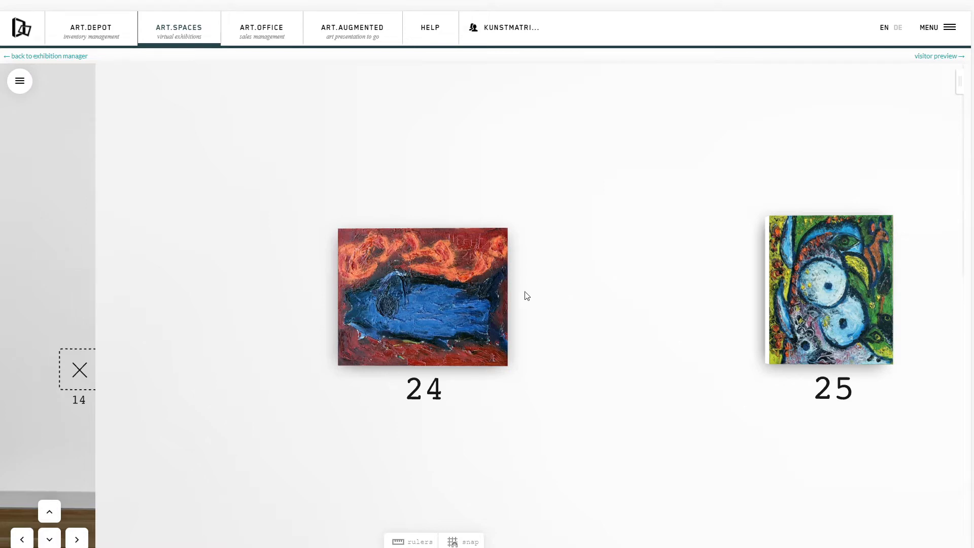
Select the blue fish painting at wall position 24 and open it for editing.
click(439, 290)
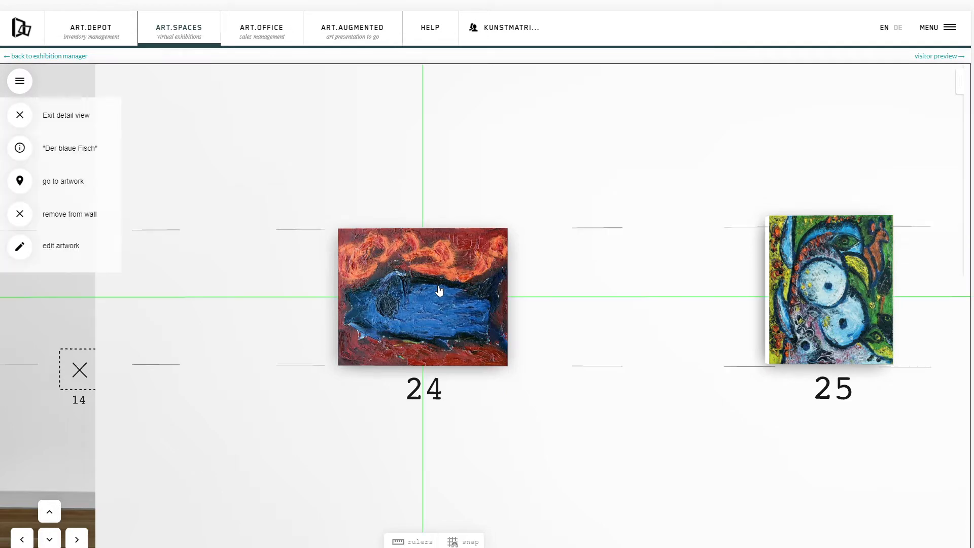
click(440, 290)
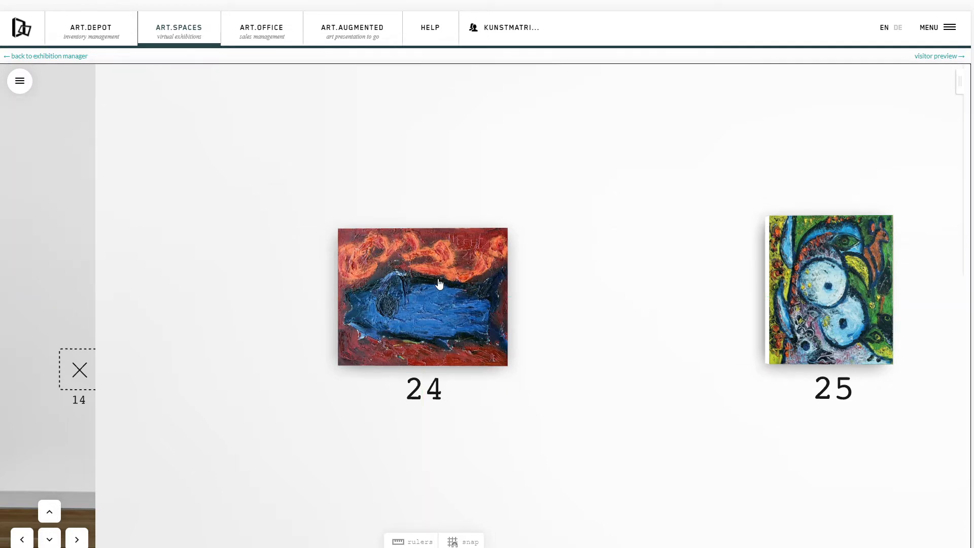
click(439, 284)
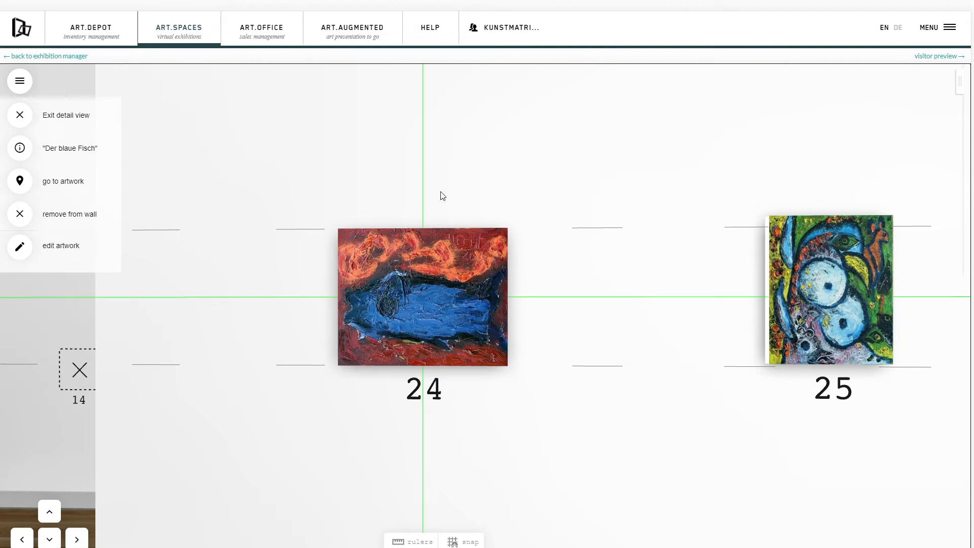
click(59, 250)
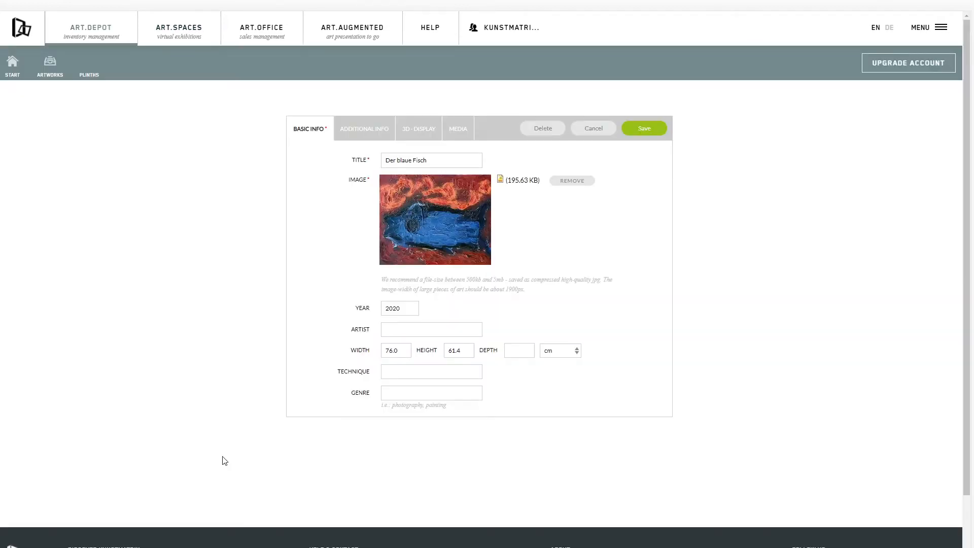
Set the 3D display scale factor of "Der blaue Fisch" to 2.8 and save the artwork.
click(424, 133)
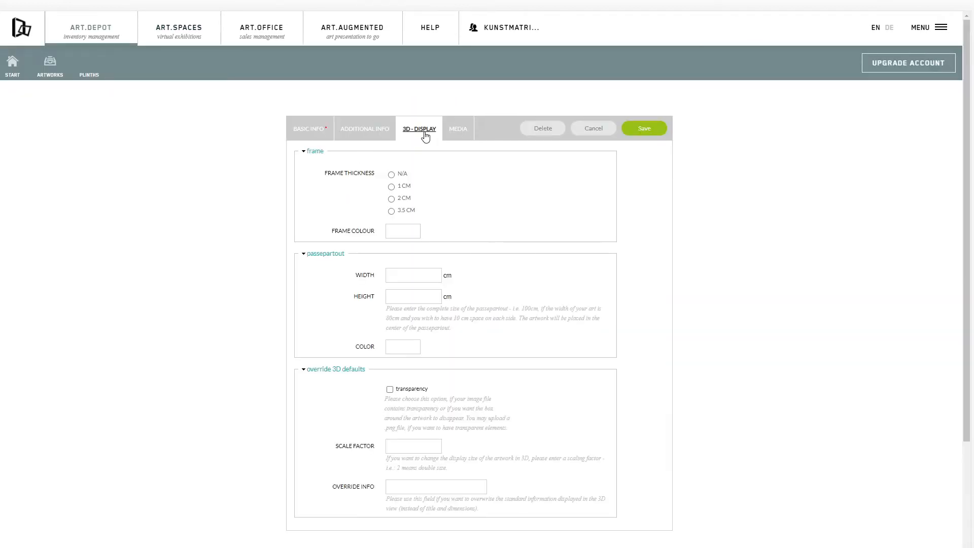
click(400, 444)
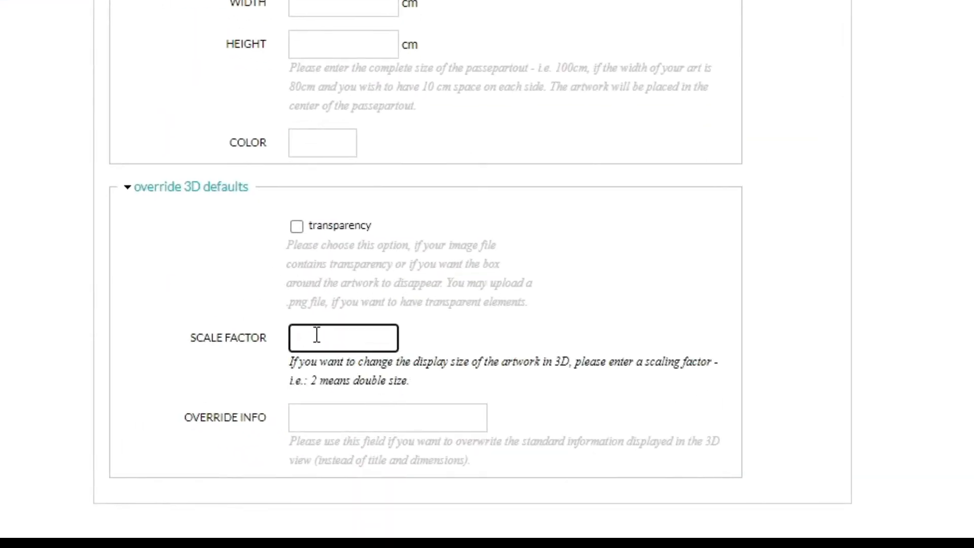
text(2.8)
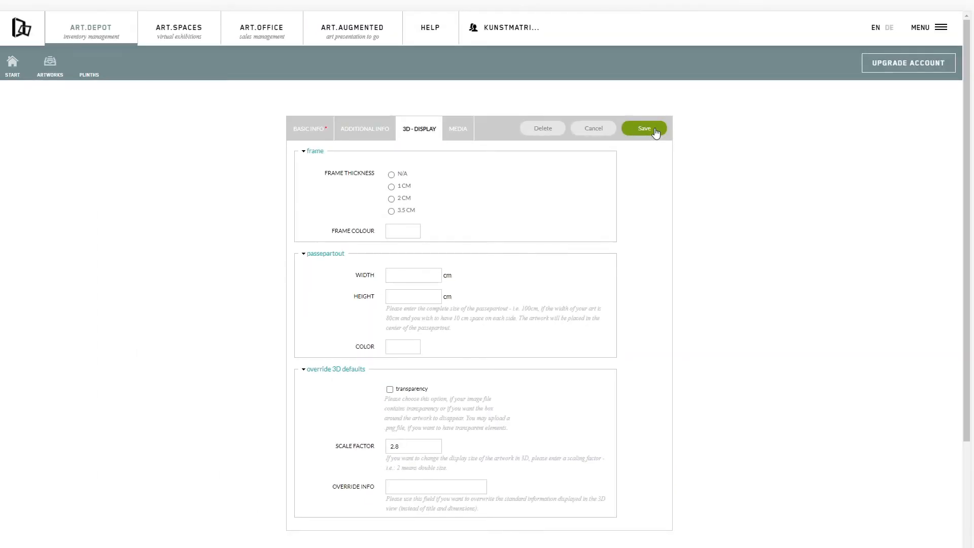
click(655, 131)
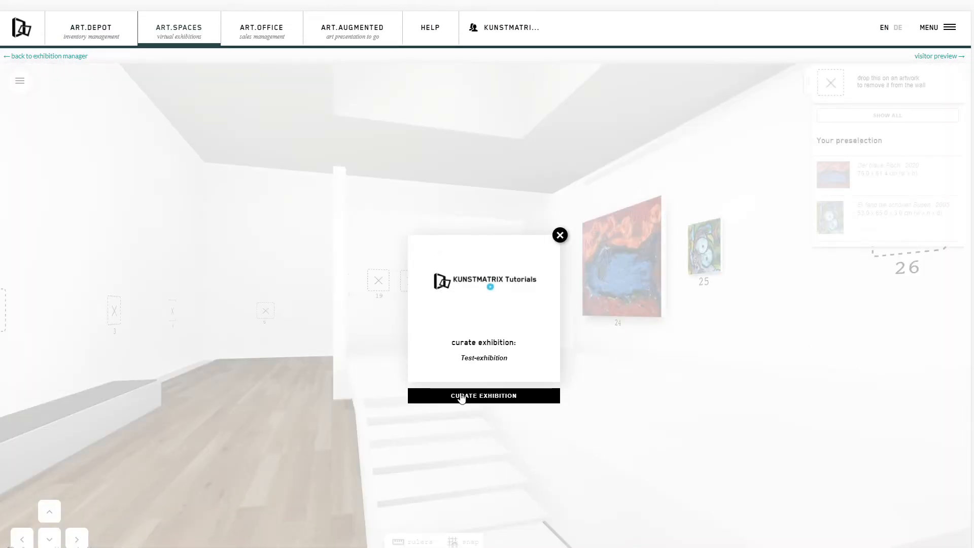
Enter the Test-exhibition for curating and view the rescaled fish painting at position 24 up close.
click(460, 395)
drag(461, 393, 604, 374)
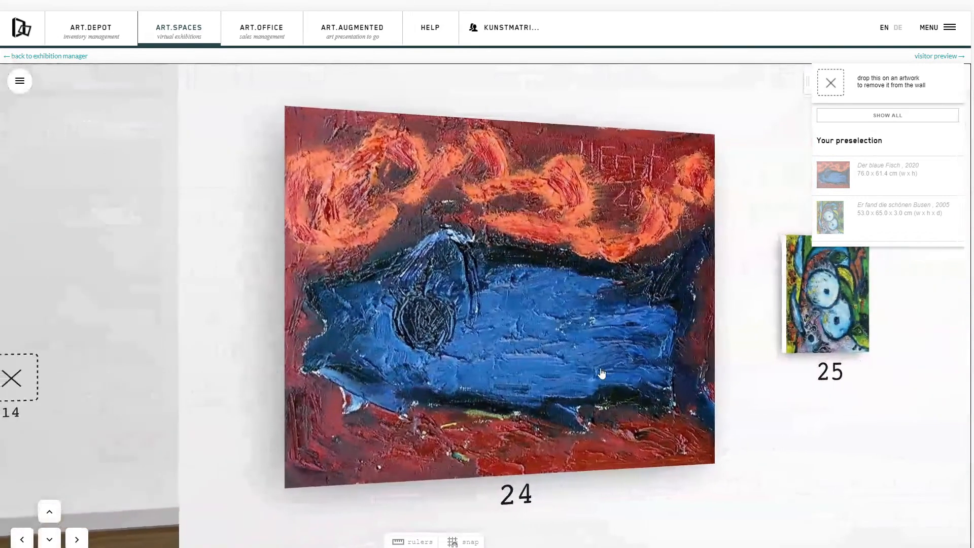
click(551, 297)
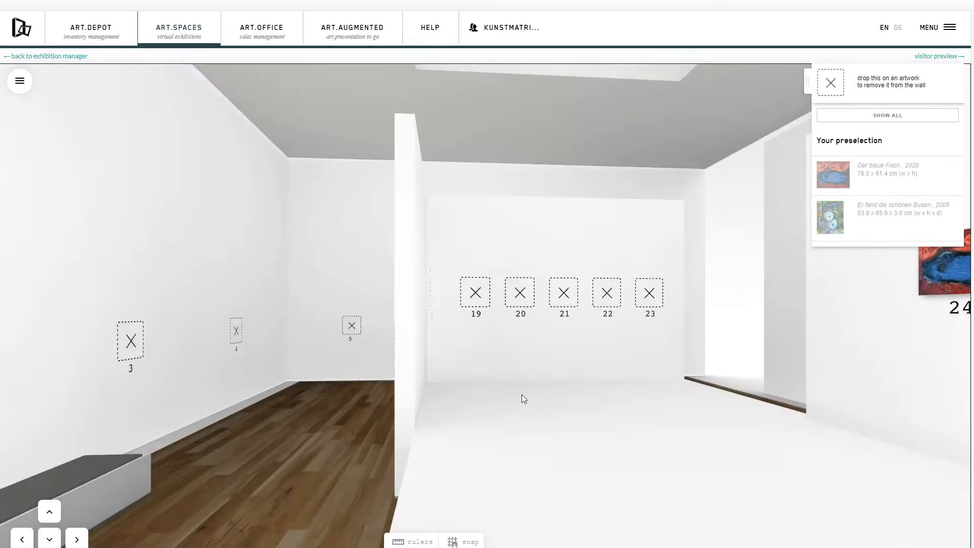
Go to the painting at wall position 25 and open it for editing.
drag(522, 395, 561, 390)
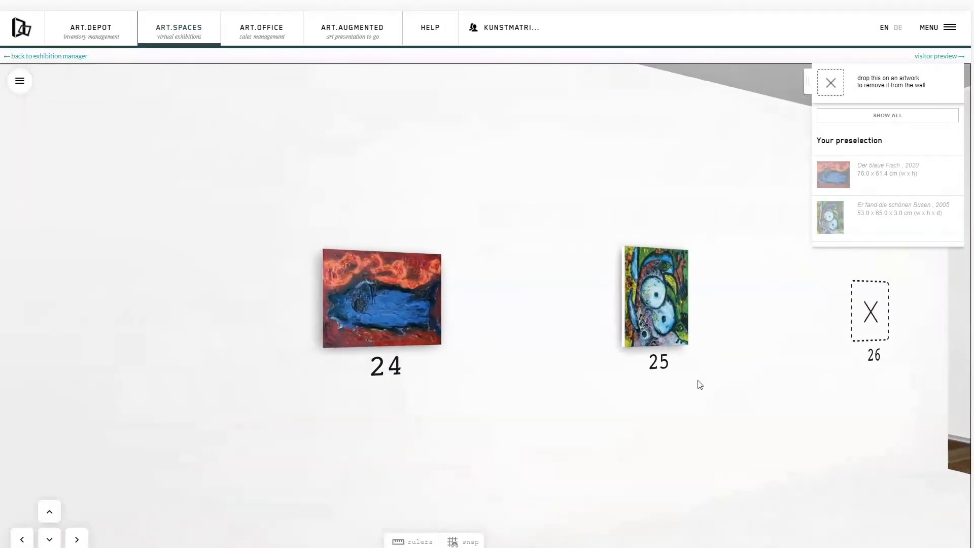
drag(699, 385, 685, 390)
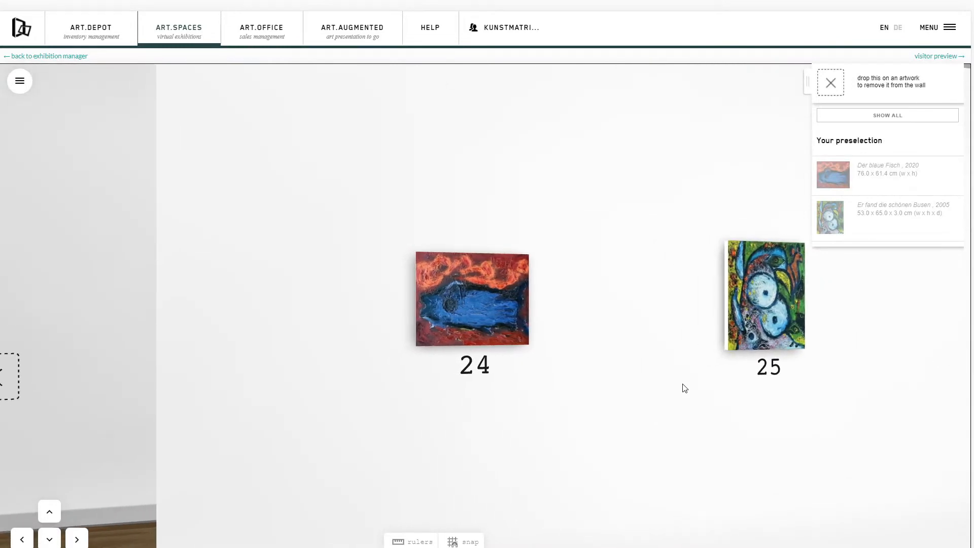
key(Up)
key(Right)
key(Down)
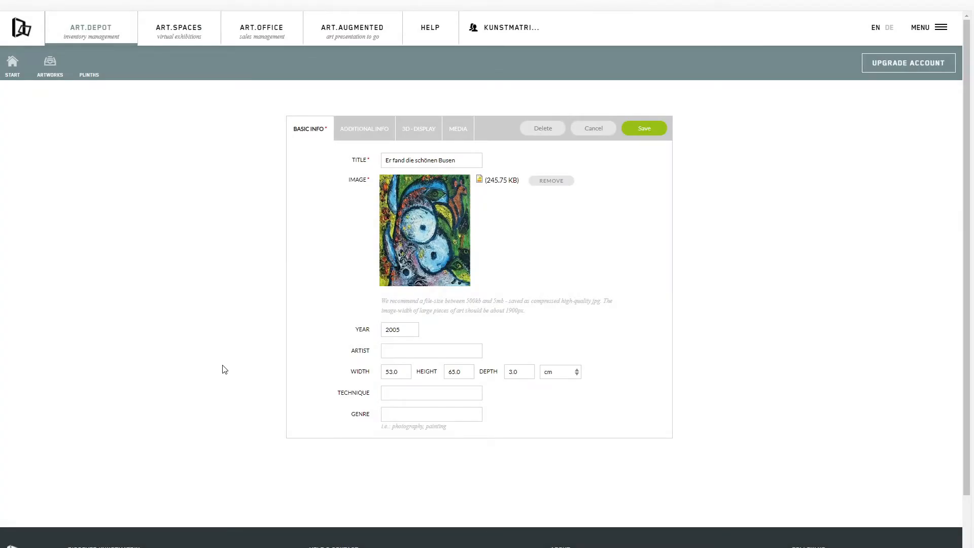
Give the artwork's 3D display a 1 cm thick frame in black (#000000).
click(427, 137)
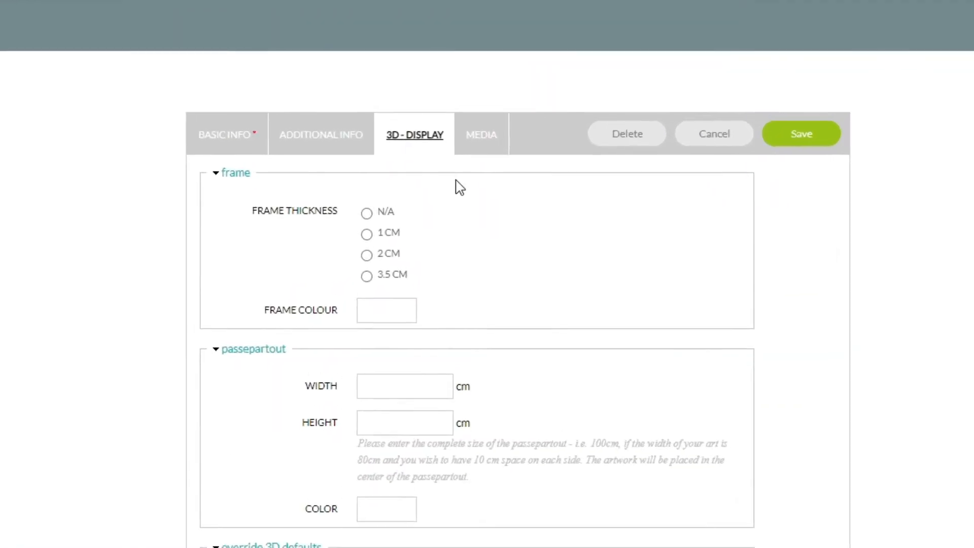
click(350, 264)
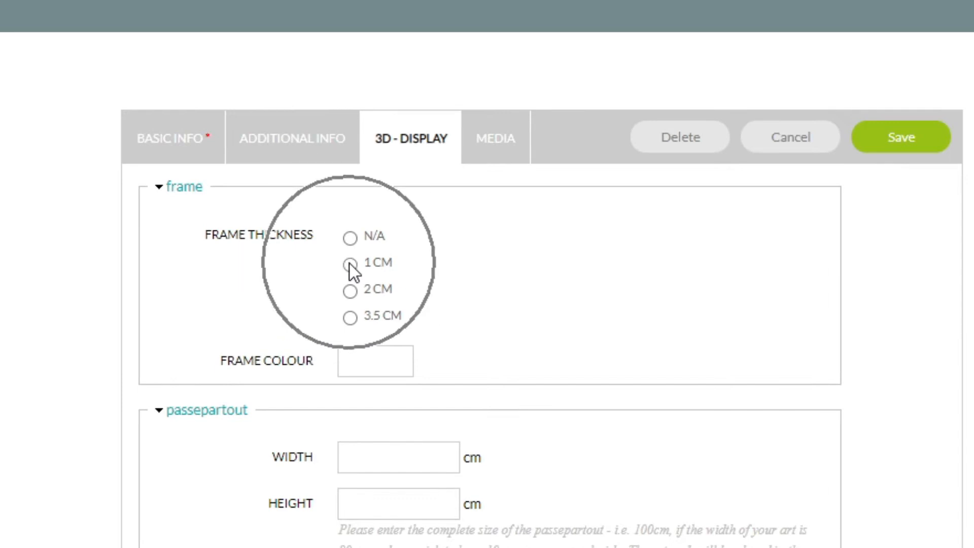
click(373, 266)
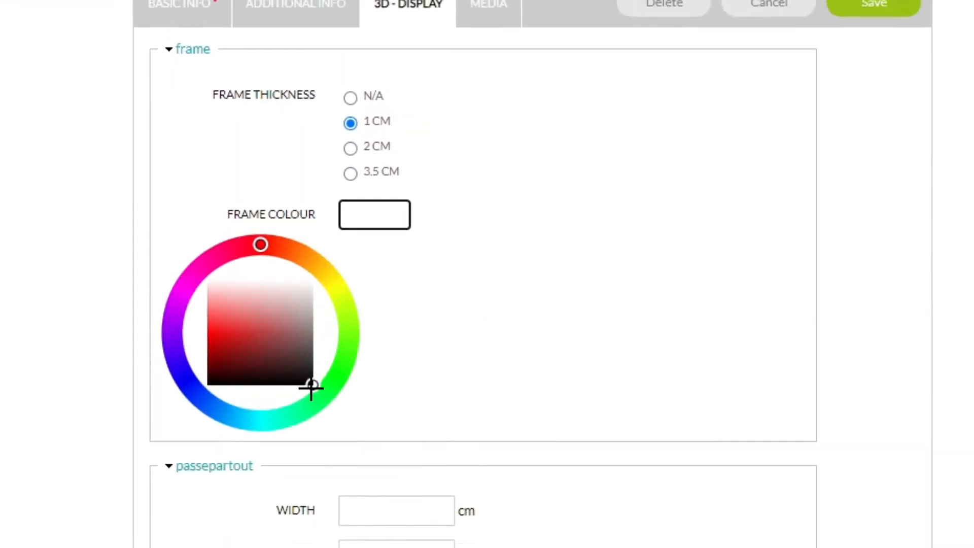
click(312, 389)
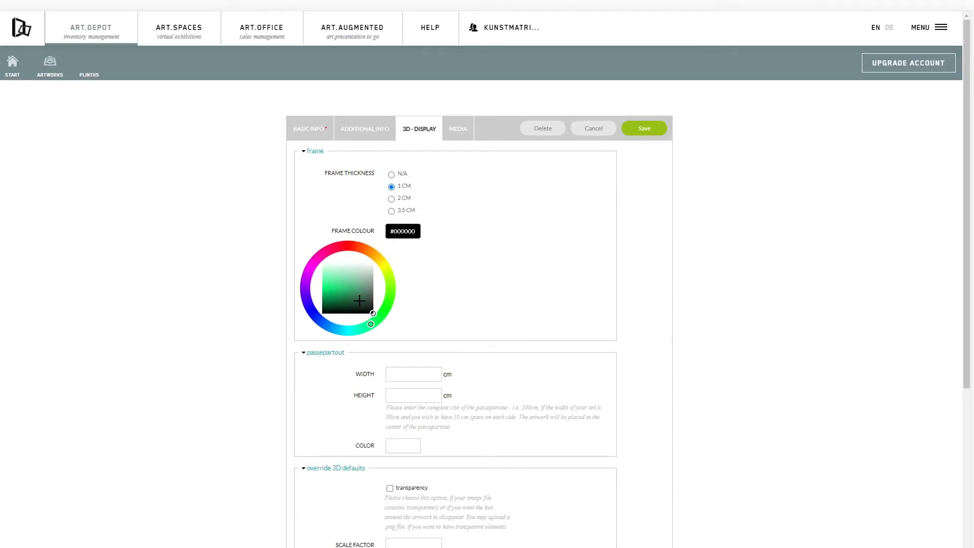
click(496, 268)
Check the artwork's dimensions in its basic info and enter 53 cm width and 65 cm height for the passepartout.
click(398, 275)
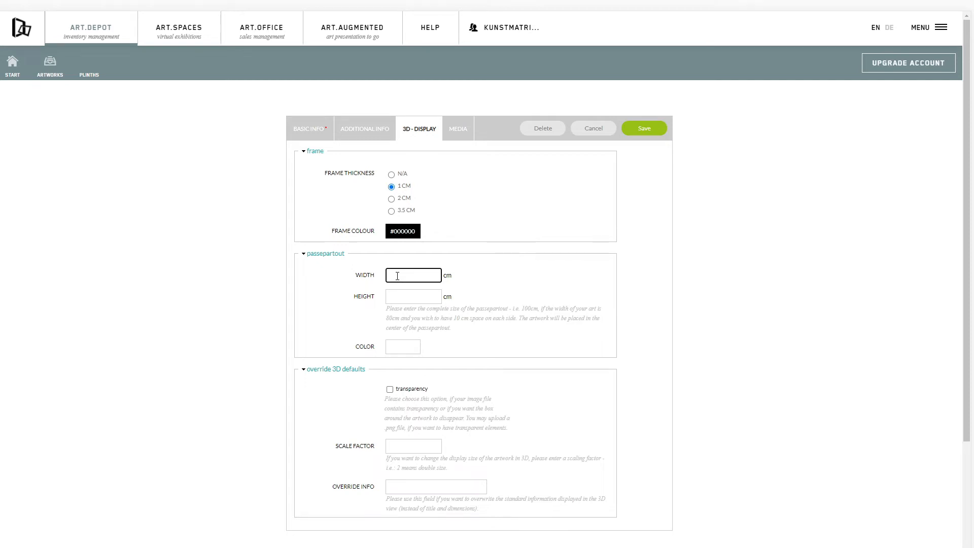
click(496, 268)
click(398, 275)
click(309, 132)
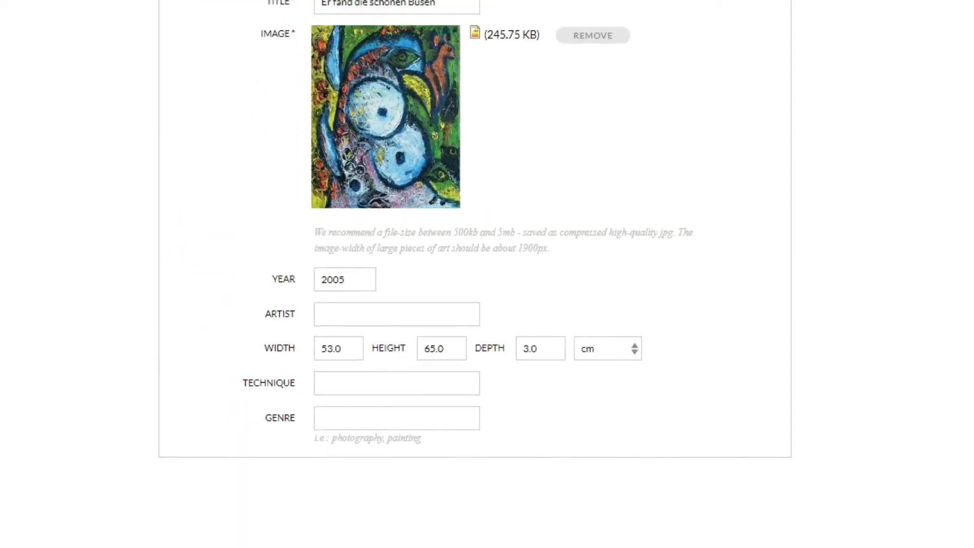
click(412, 129)
click(401, 269)
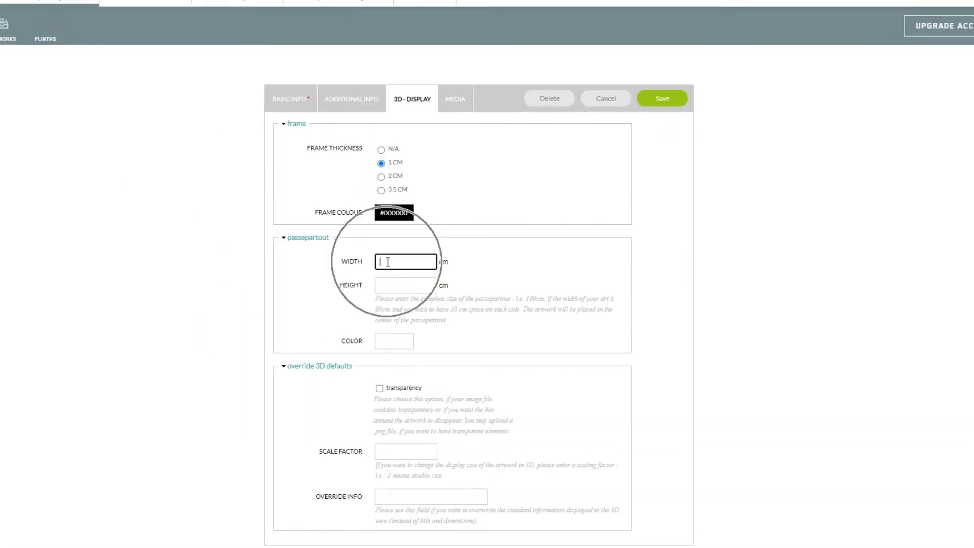
text(53)
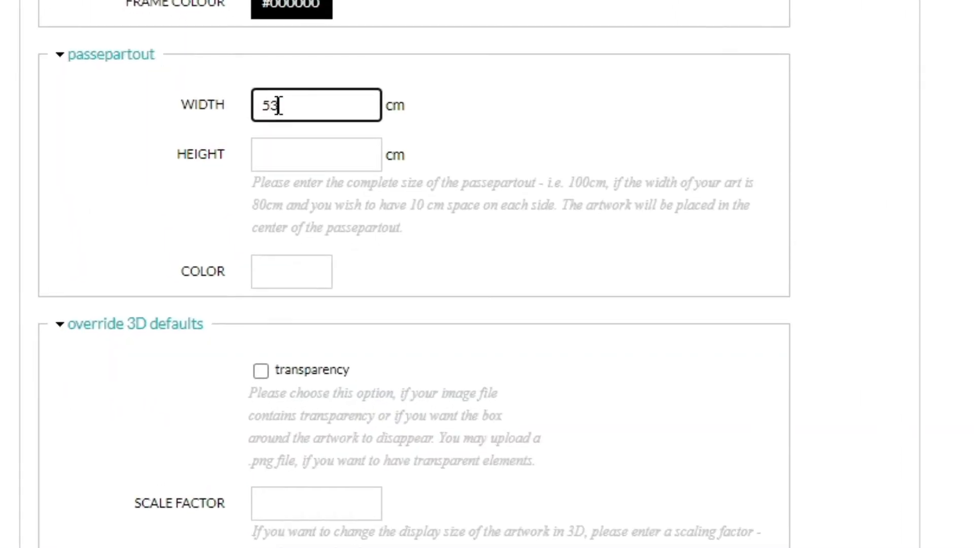
click(404, 289)
text(65)
click(613, 66)
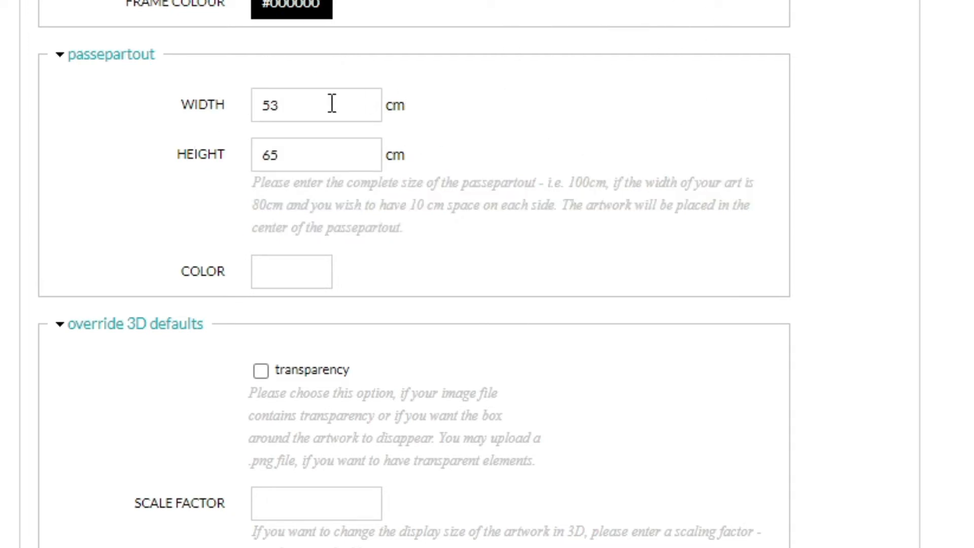
Enlarge the passepartout to 63 cm wide and 75 cm high.
click(267, 104)
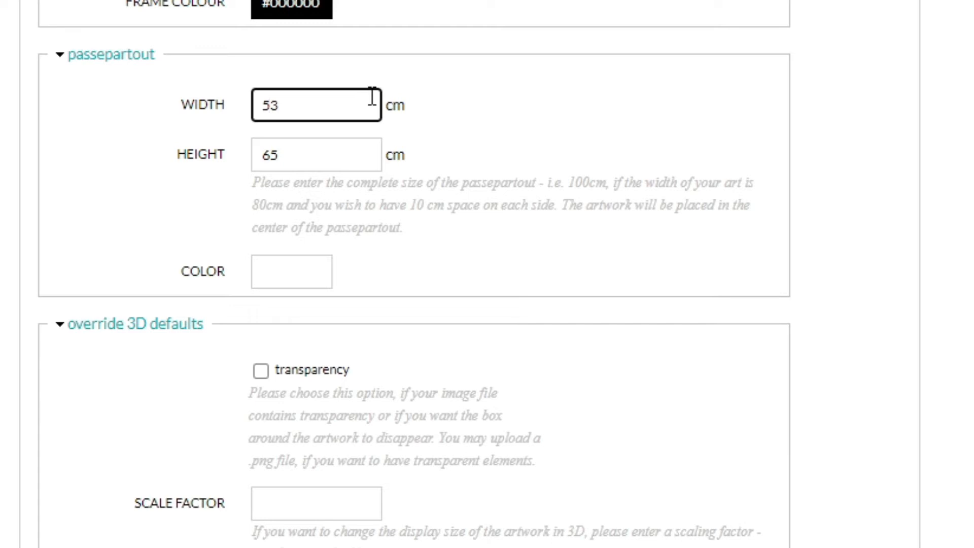
key(BackSpace)
text(6)
click(270, 155)
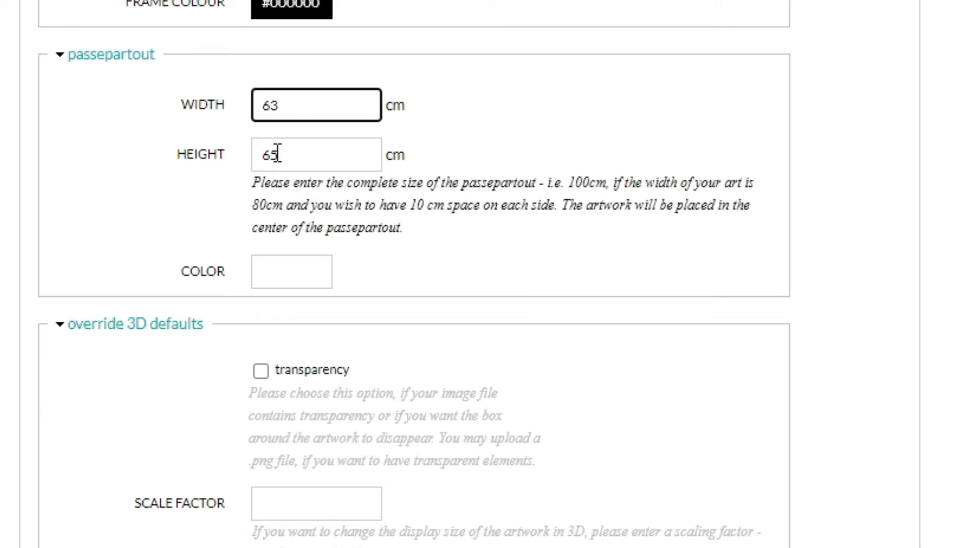
key(BackSpace)
text(7)
Set the passepartout colour to white (#ffffff).
click(280, 274)
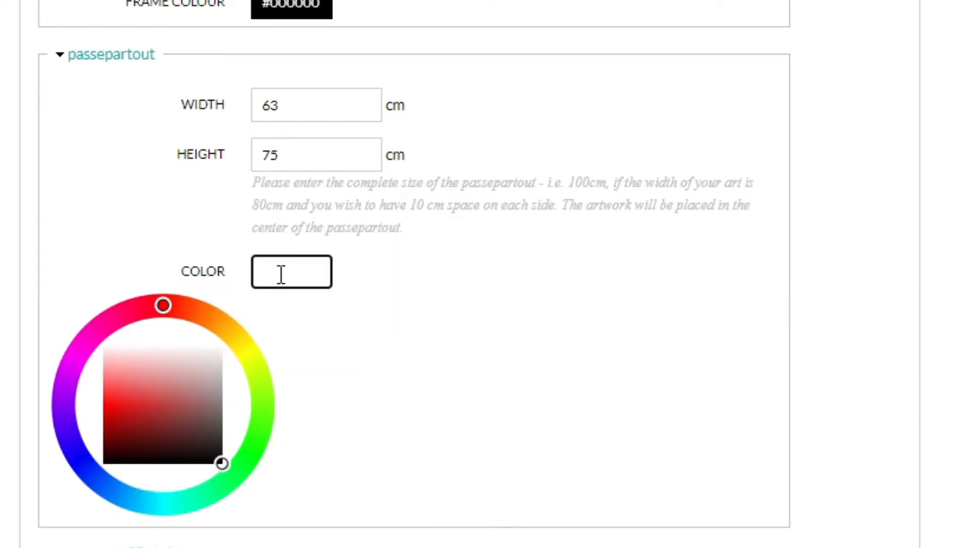
click(227, 477)
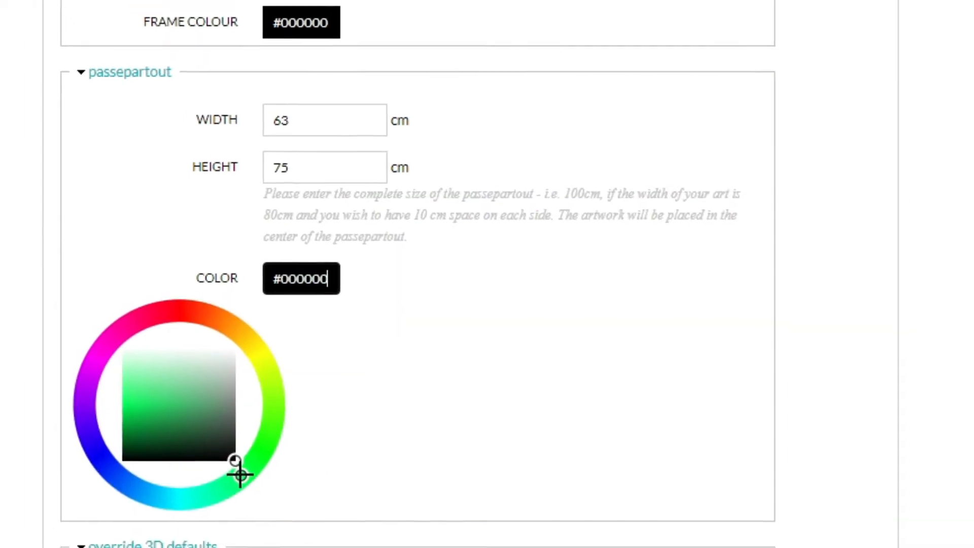
drag(234, 460, 166, 323)
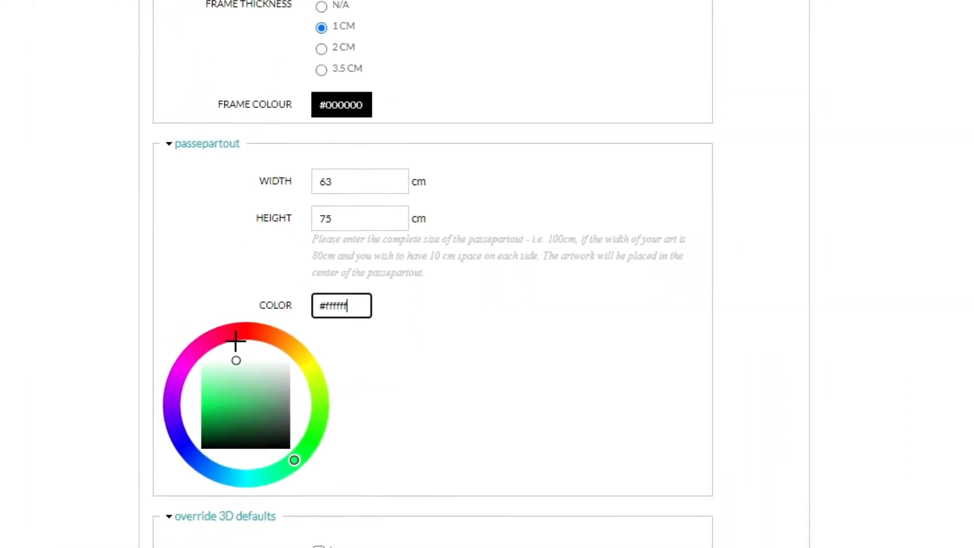
click(538, 322)
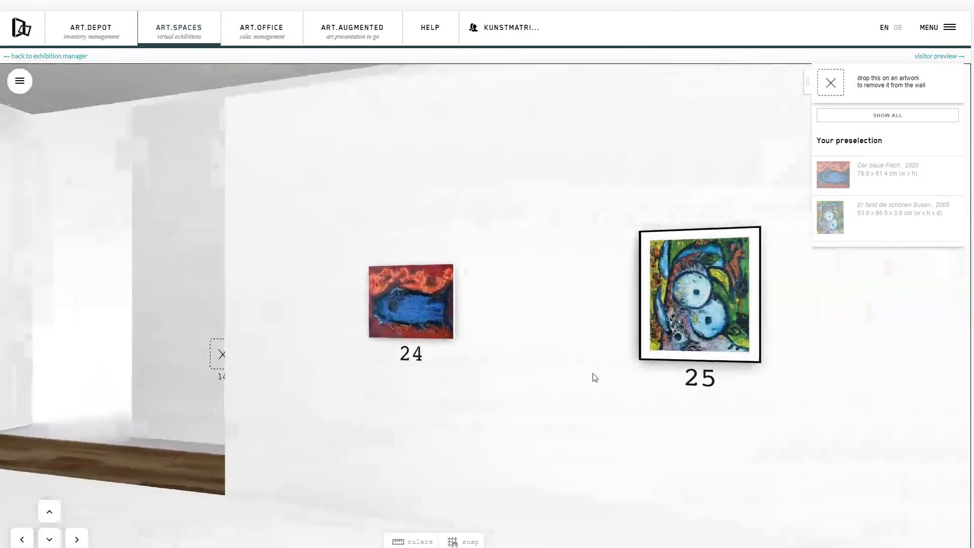
Approach and select the framed artwork at position 25, and turn on the rulers and snapping.
click(619, 373)
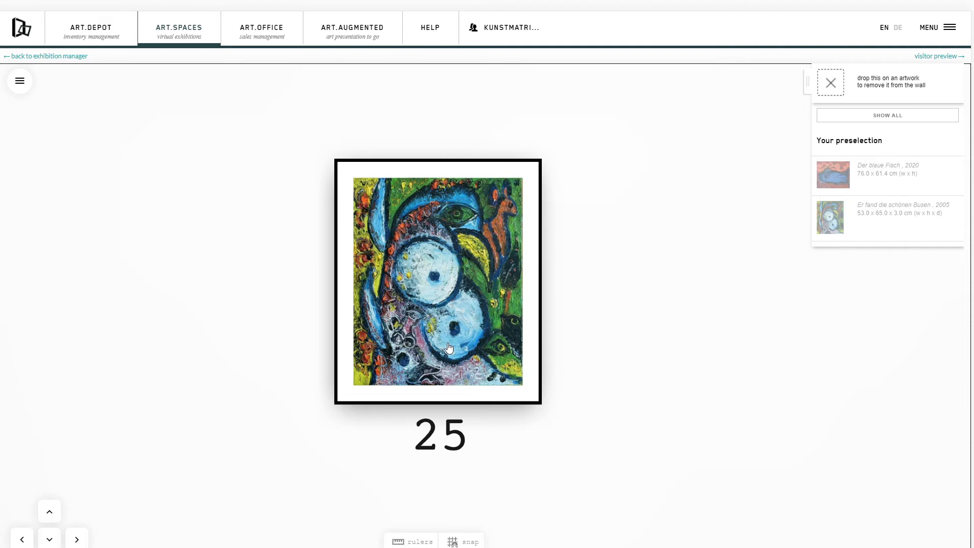
click(447, 345)
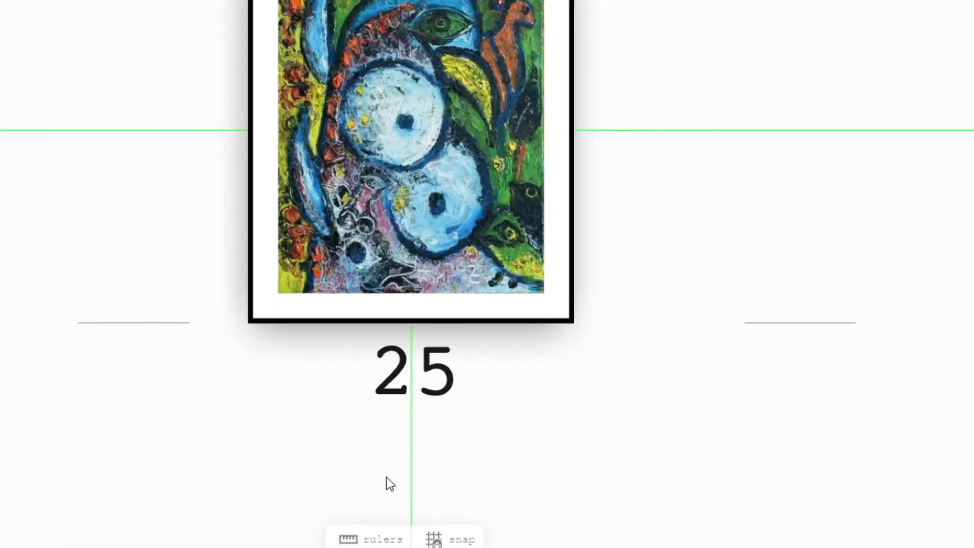
click(431, 542)
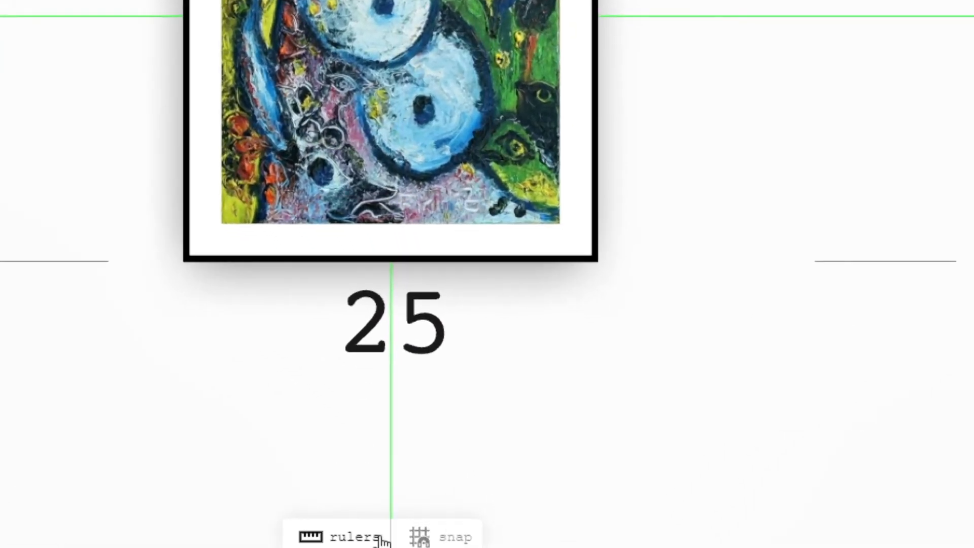
click(425, 537)
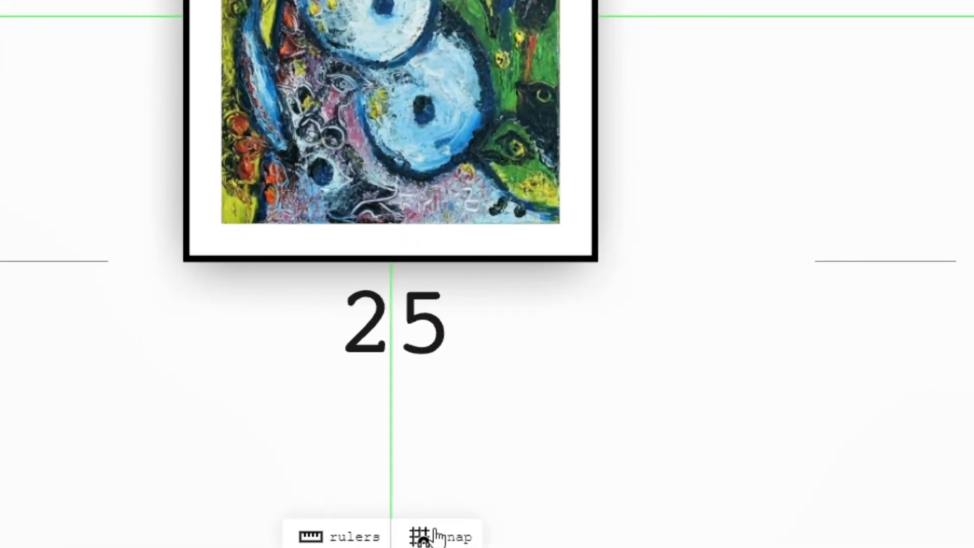
Move the framed artwork at position 25 slightly lower on the wall.
click(708, 431)
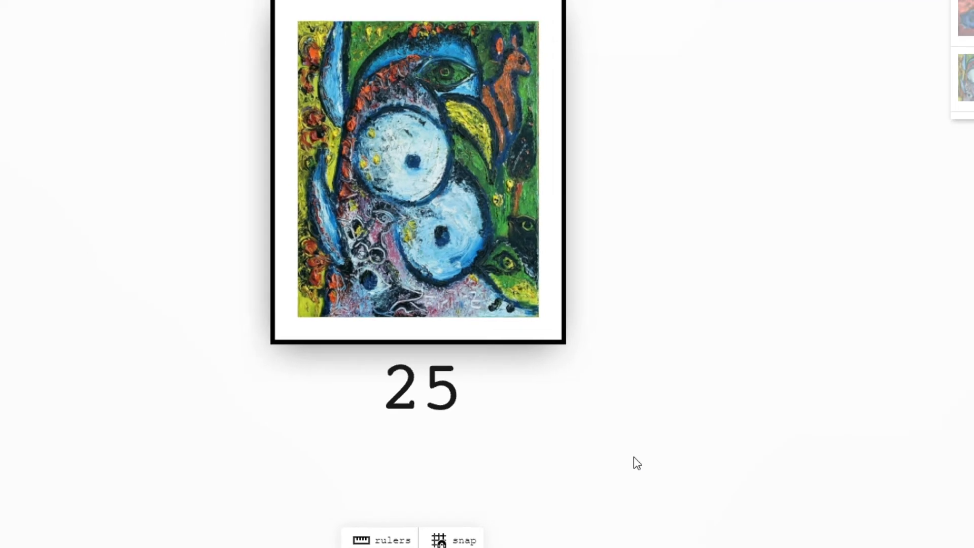
click(476, 270)
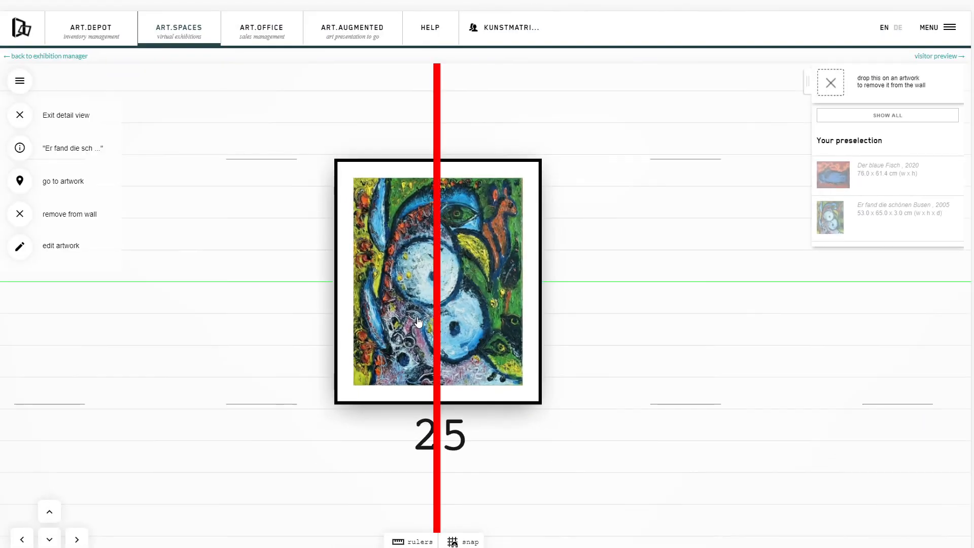
mouse_move(479, 354)
mouse_down()
mouse_move(479, 289)
mouse_move(476, 373)
mouse_up()
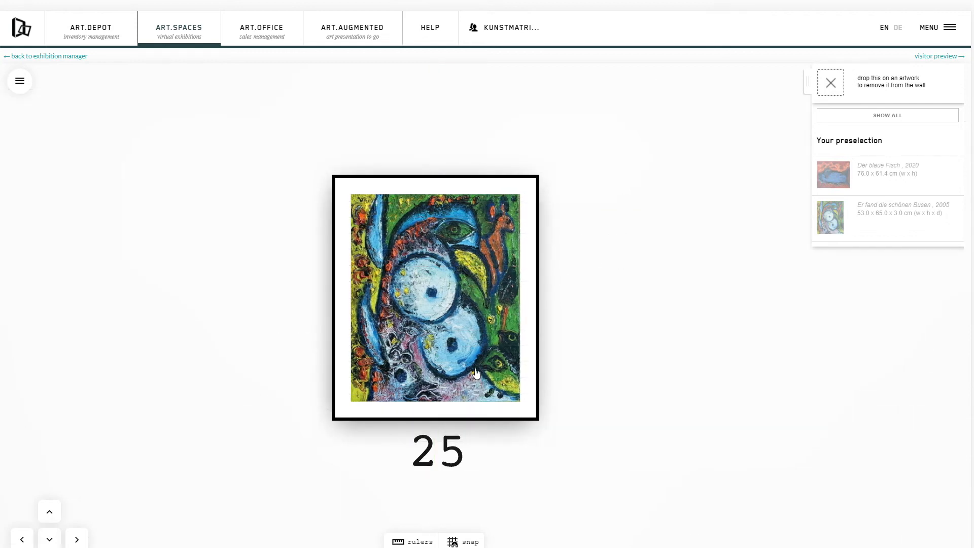
Toggle snapping for the exhibition wall and open the 3D display settings of the artwork "Der blaue Fisch".
click(454, 543)
click(558, 474)
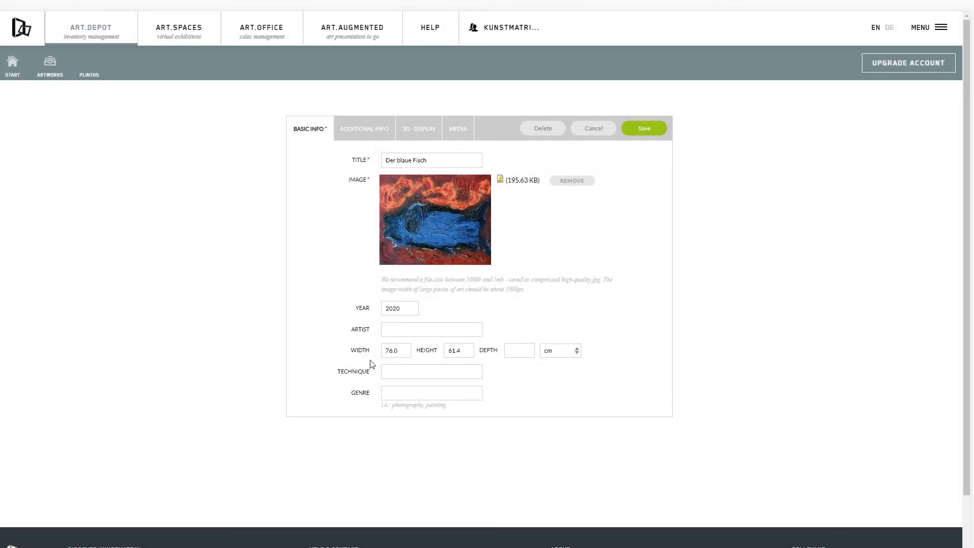
click(419, 132)
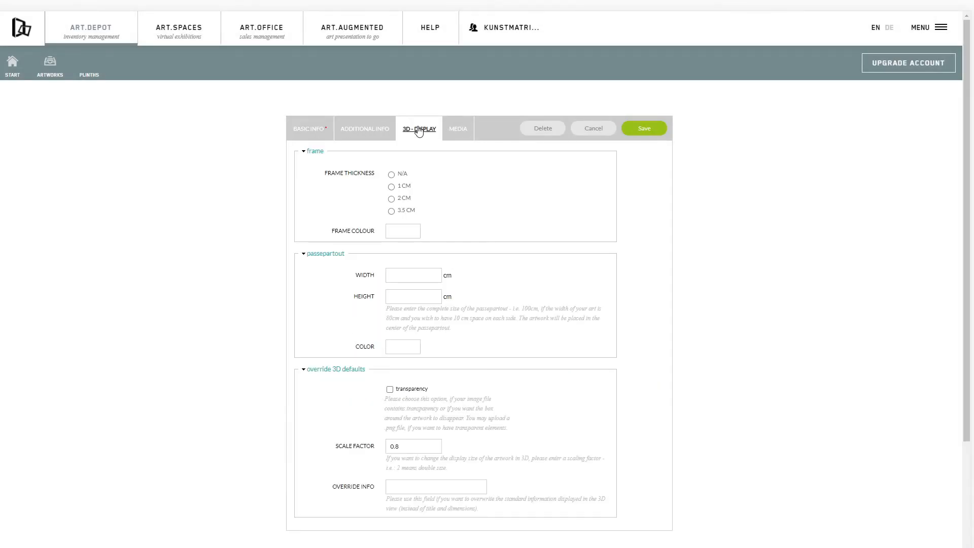
Set the passepartout colour of "Der blaue Fisch" to yellow (#f7d327) and save the artwork.
click(406, 345)
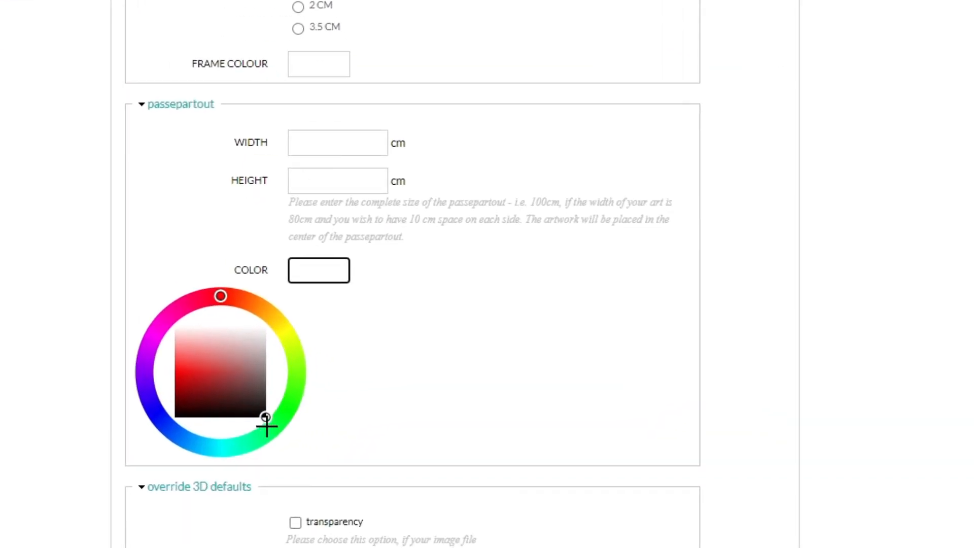
click(237, 308)
click(269, 423)
mouse_move(228, 379)
mouse_down()
mouse_move(211, 366)
mouse_move(226, 370)
mouse_up()
mouse_move(263, 413)
mouse_down()
mouse_move(230, 377)
mouse_move(221, 349)
mouse_move(248, 337)
mouse_move(261, 371)
mouse_move(193, 381)
mouse_move(183, 365)
mouse_up()
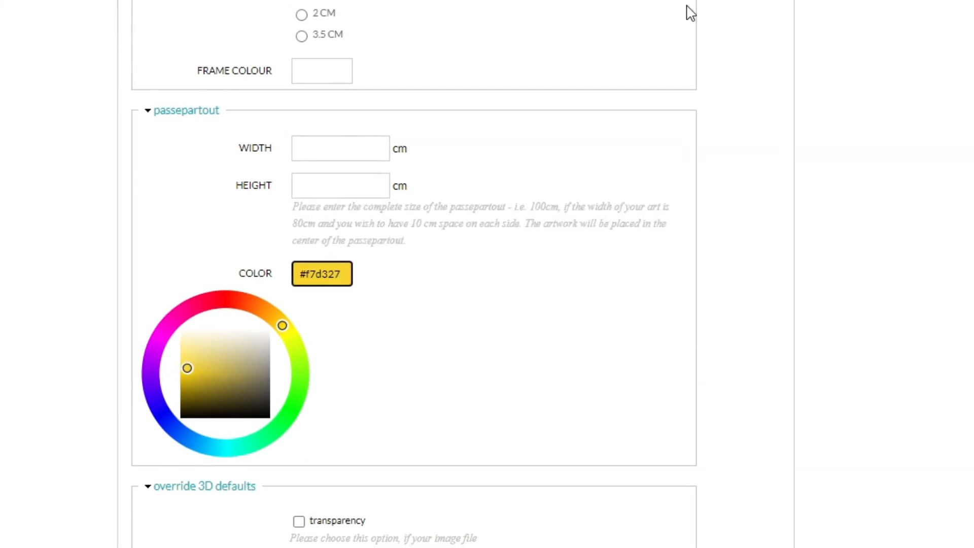
click(675, 38)
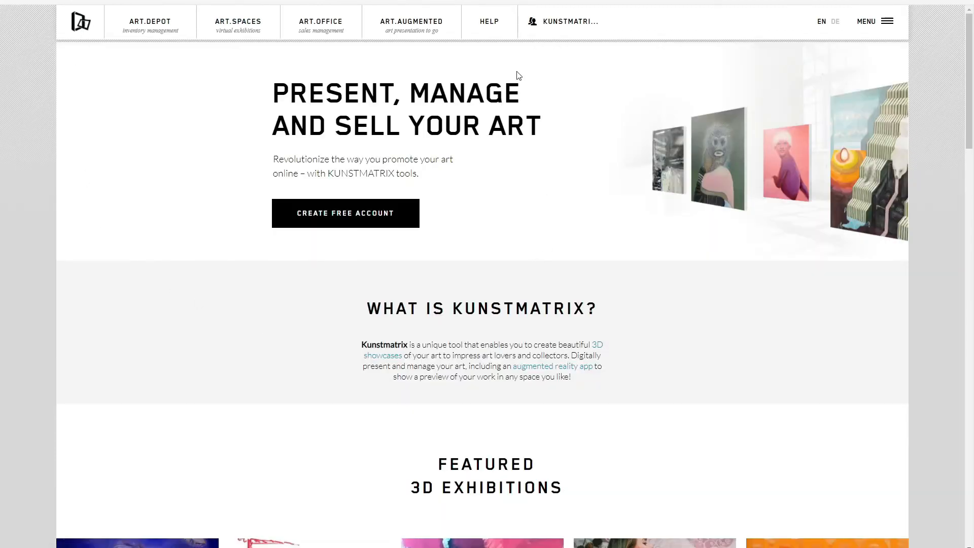
Look through the FAQ topics on exhibitions, art, pricing and billing, and open the Contact Us form.
click(488, 27)
scroll(457, 145, down, 3)
scroll(458, 146, down, 10)
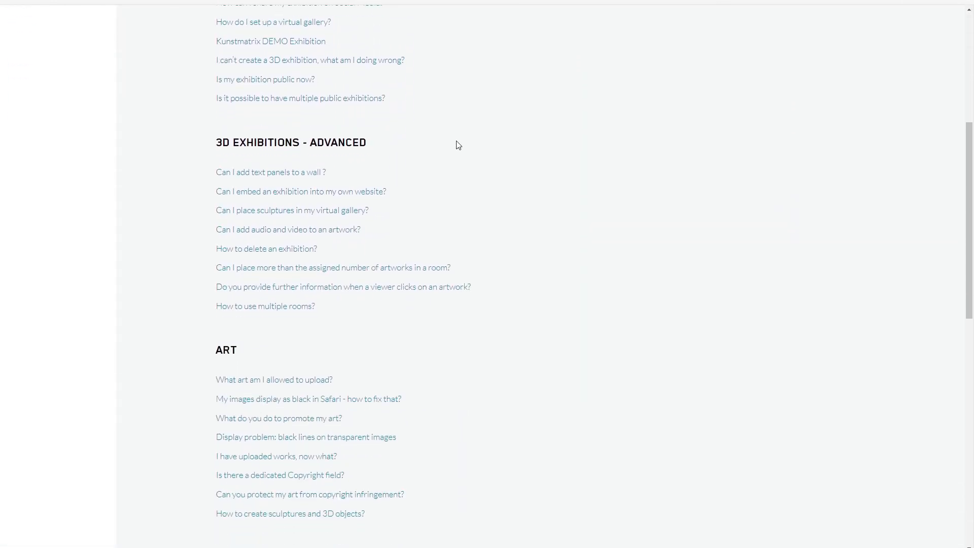
scroll(459, 145, down, 6)
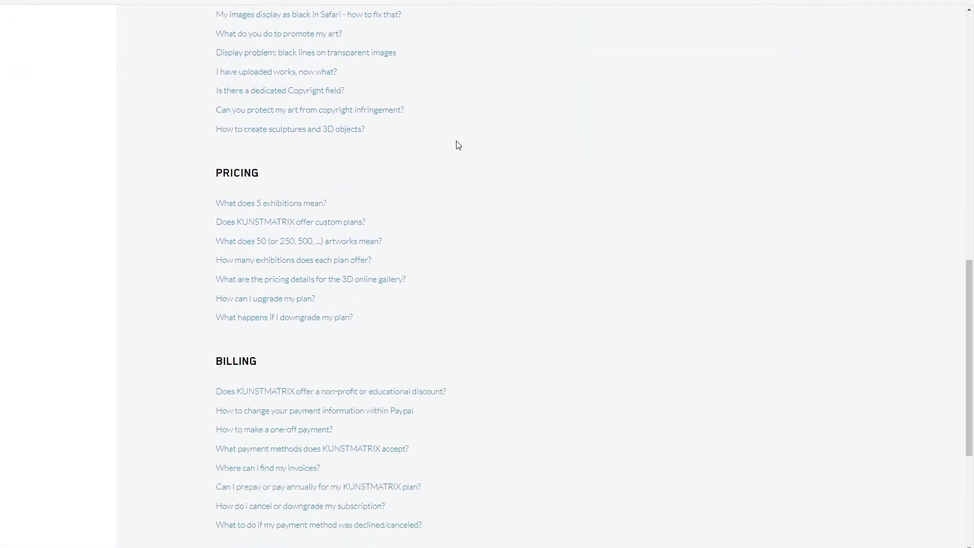
scroll(459, 146, up, 15)
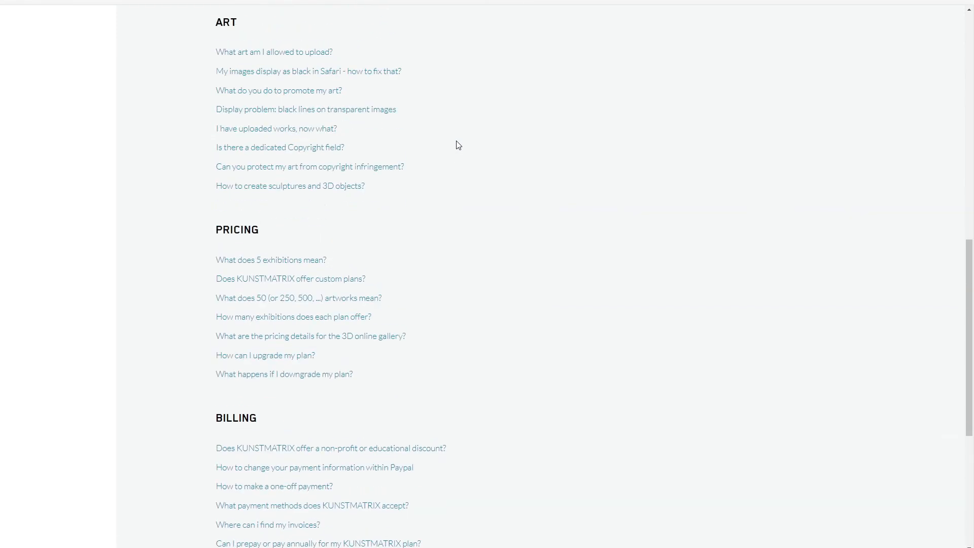
scroll(458, 141, up, 1)
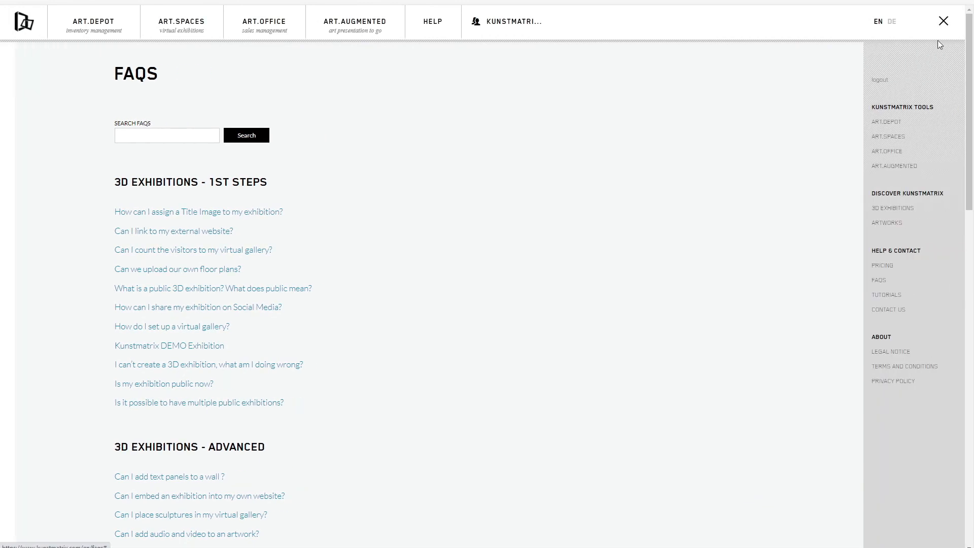
click(906, 308)
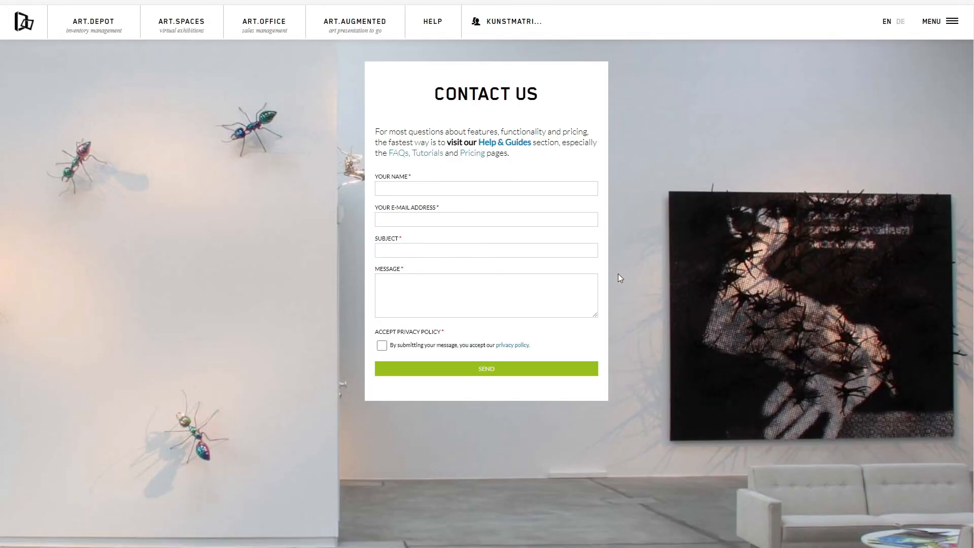